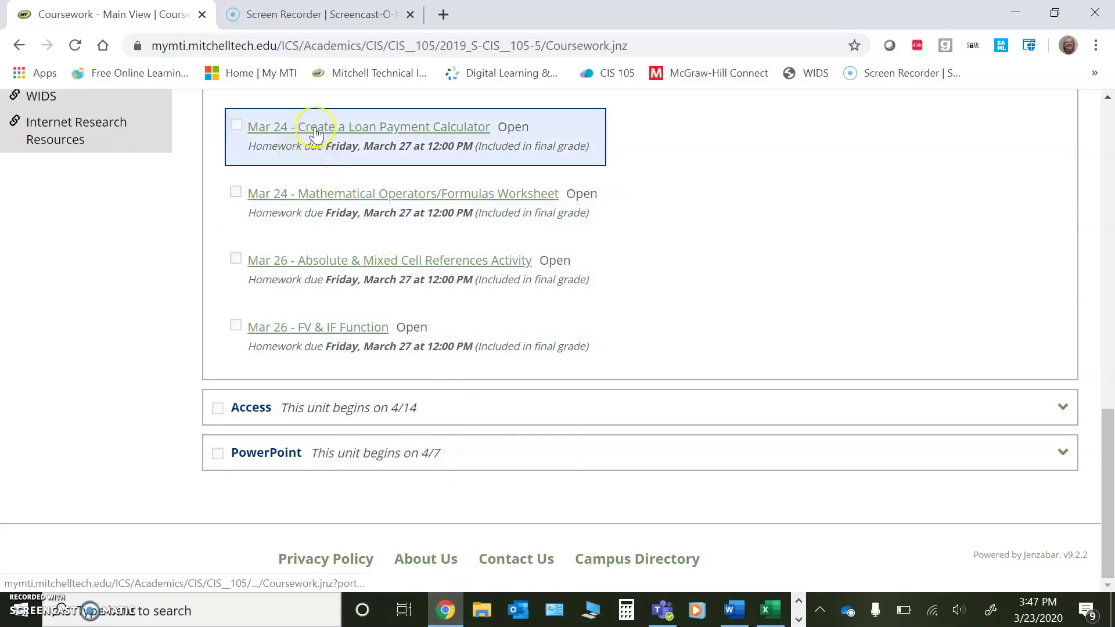
- Open the "Mar 24 - Create a Loan Payment Calculator" assignment and view its attached sample image, Loan Payment Calculator.jpg
{"action": "left_click", "coordinate": [296, 133]}
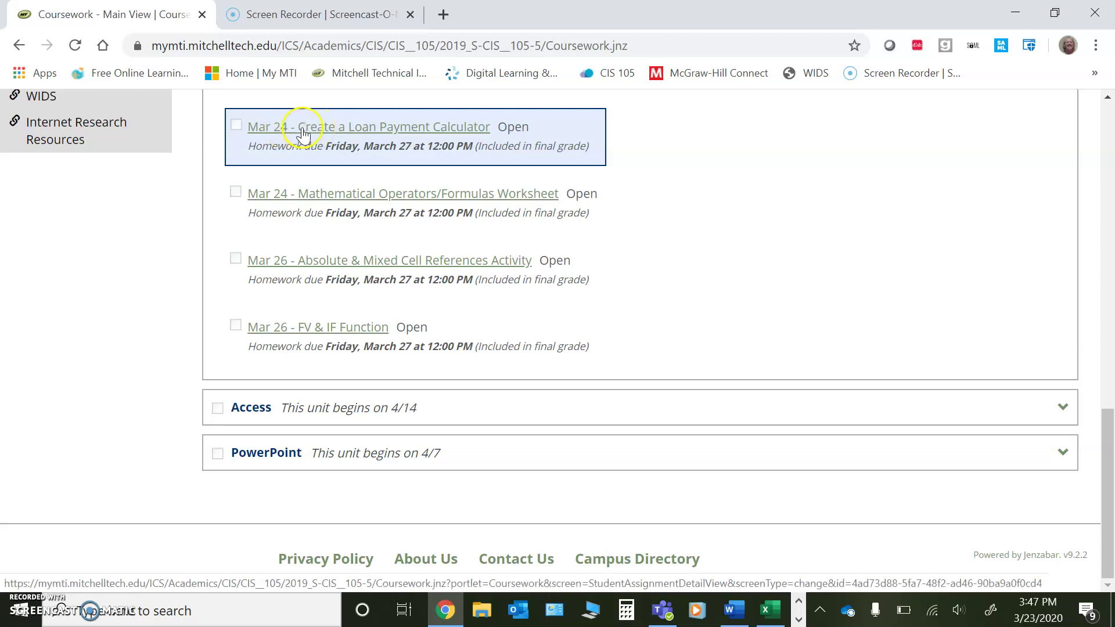
{"action": "left_click", "coordinate": [324, 130]}
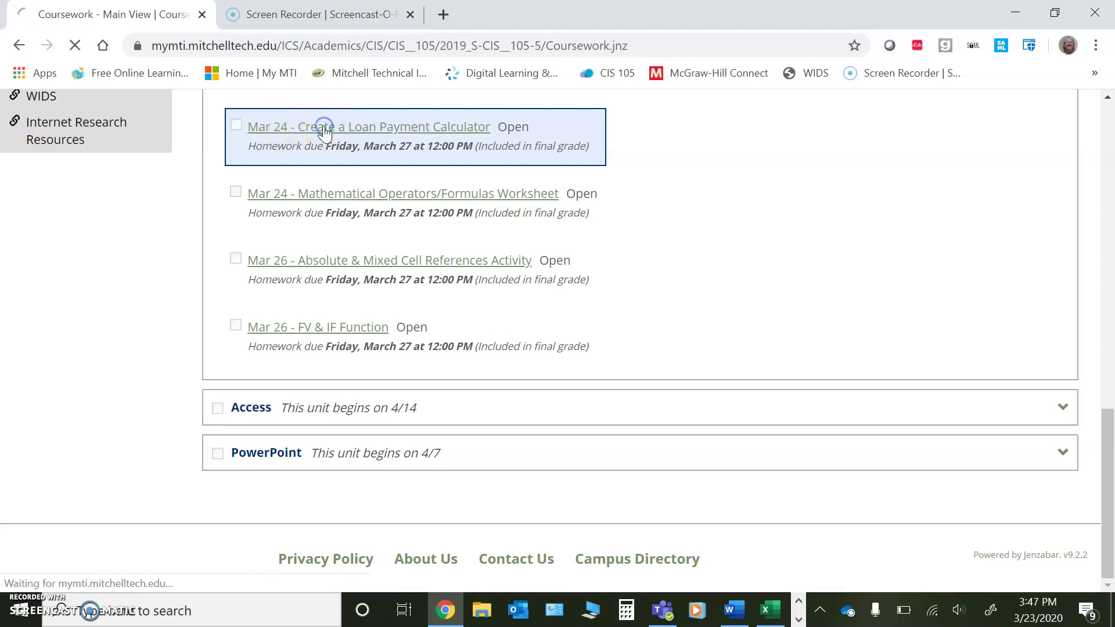
{"action": "scroll", "coordinate": [421, 294], "scroll_direction": "down", "scroll_amount": 3}
{"action": "scroll", "coordinate": [421, 295], "scroll_direction": "down", "scroll_amount": 5}
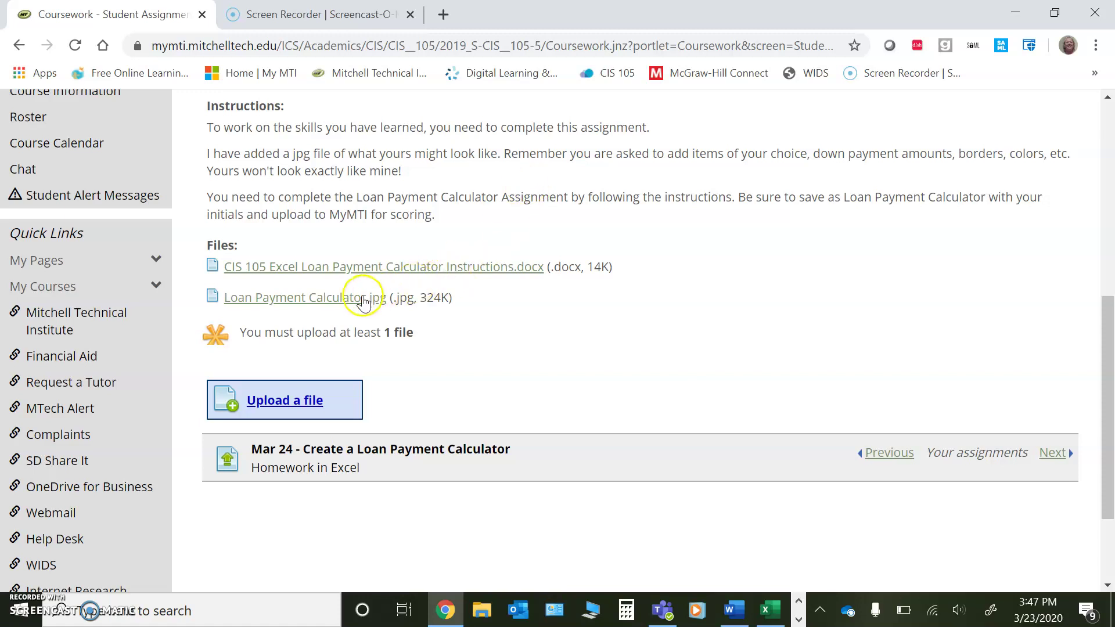
{"action": "left_click", "coordinate": [363, 297]}
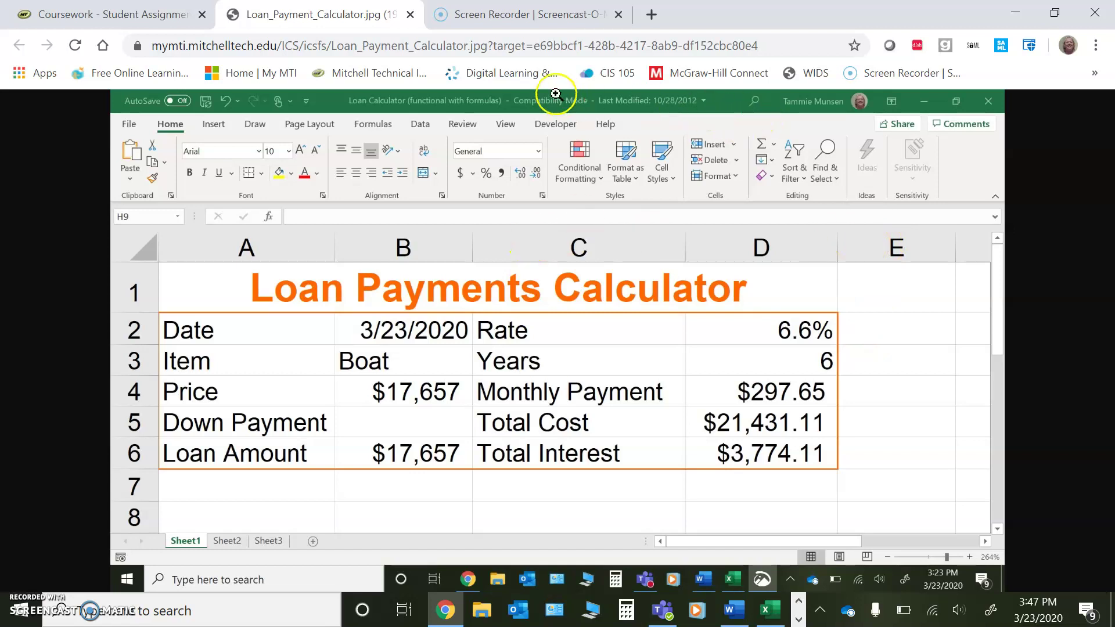
{"action": "left_click", "coordinate": [163, 19]}
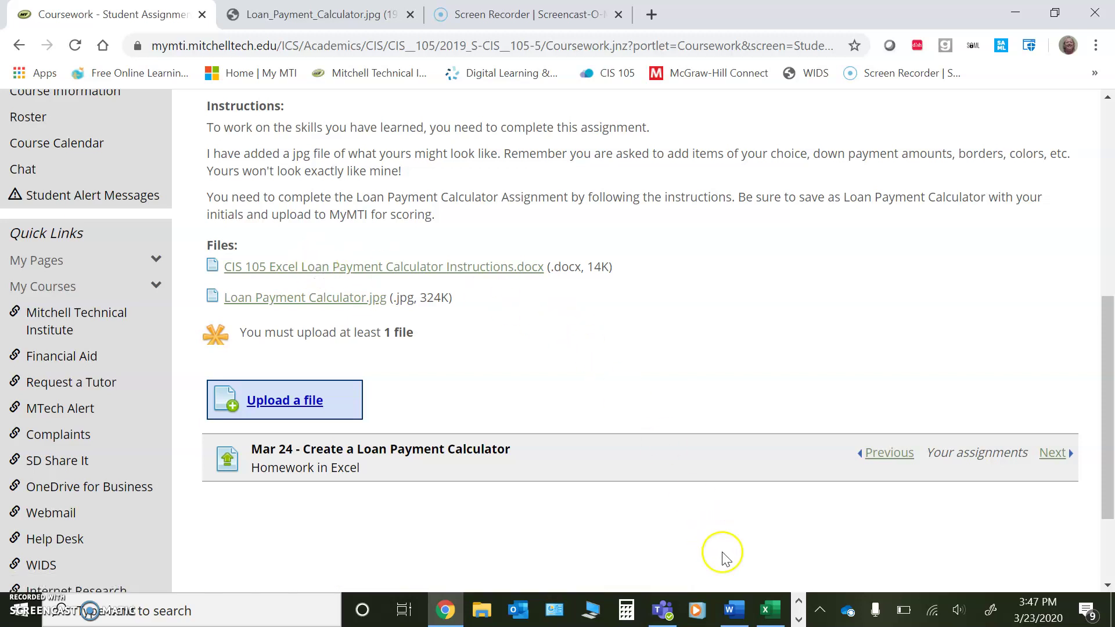
- Switch to the Word instructions for the calculator, and open the blank Sheet2 of the Loan Calculator workbook in Excel
{"action": "left_click", "coordinate": [733, 610]}
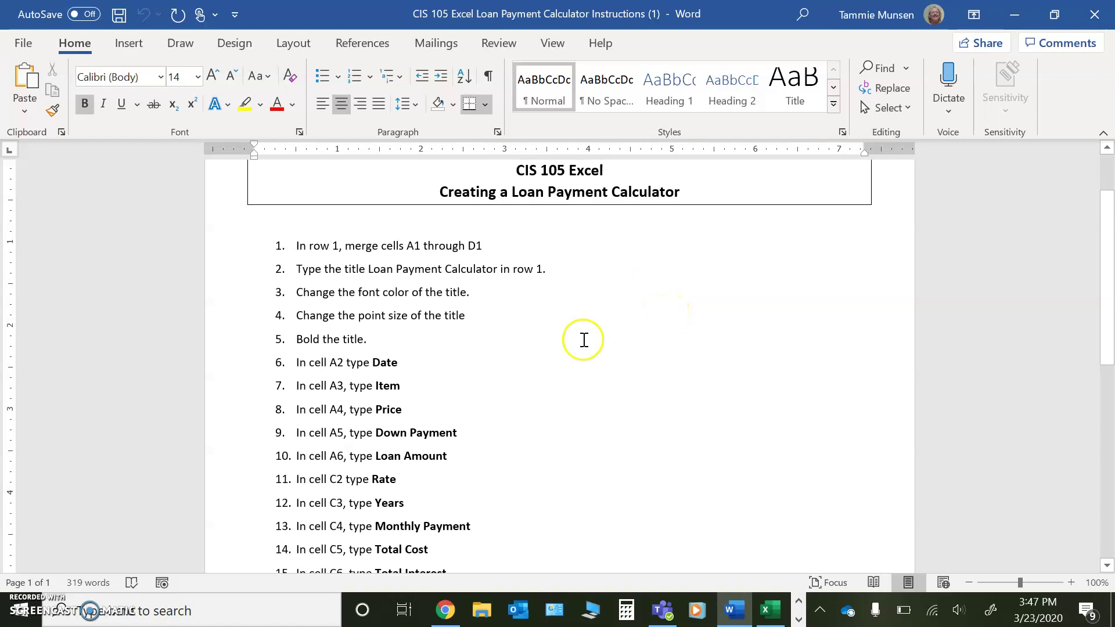
{"action": "left_click", "coordinate": [770, 611]}
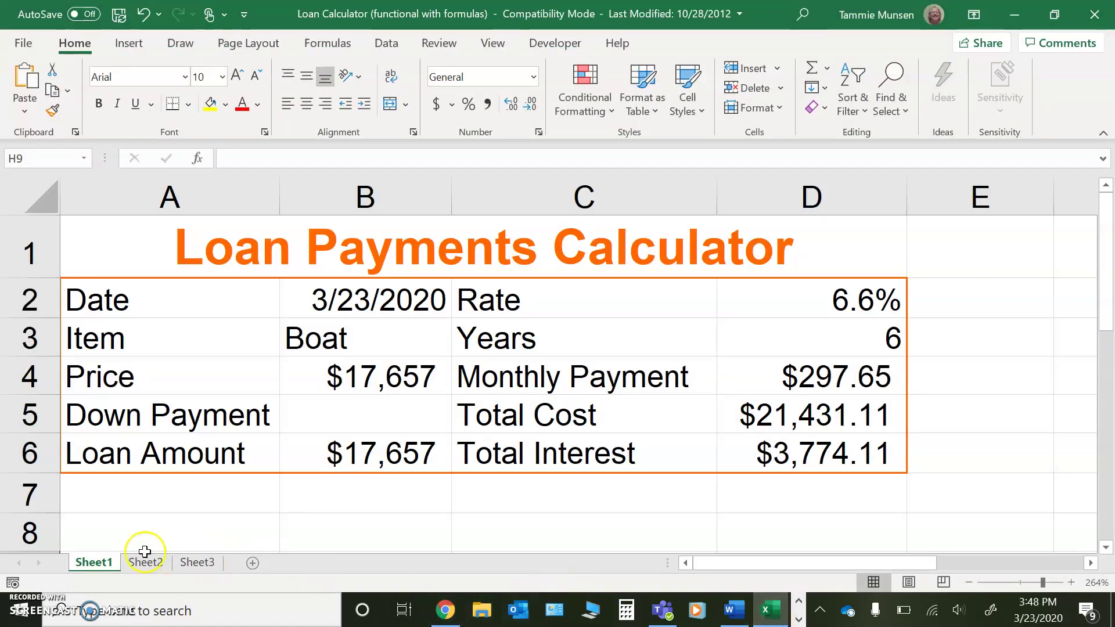
{"action": "left_click", "coordinate": [146, 562]}
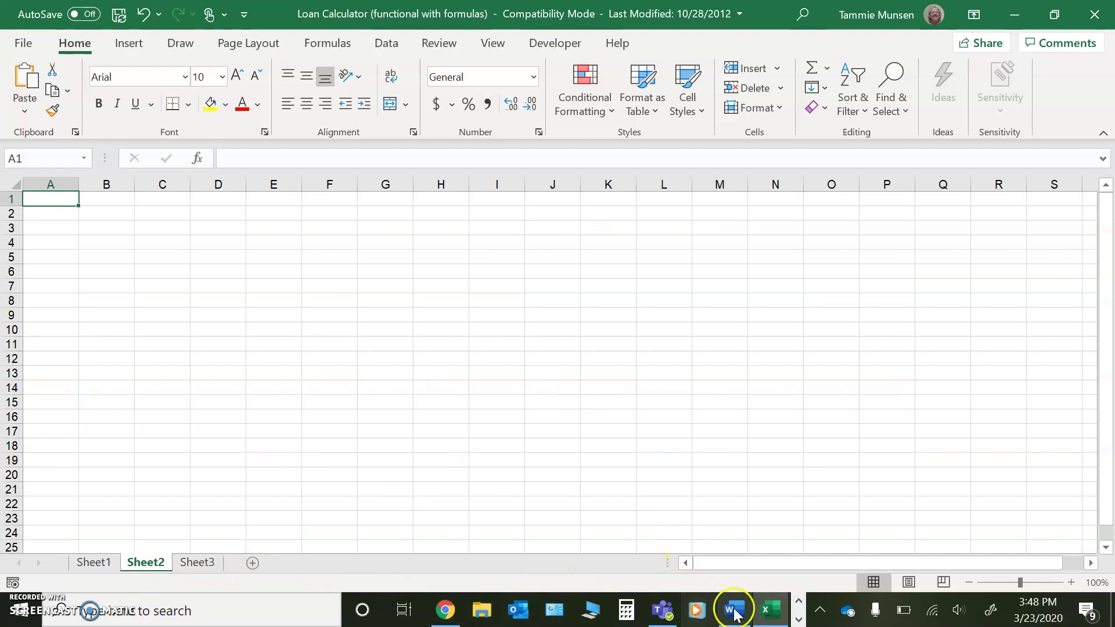
- Check the first instruction in Word, and merge and center cells A1 through D1 on Sheet2 in Excel
{"action": "left_click", "coordinate": [749, 522]}
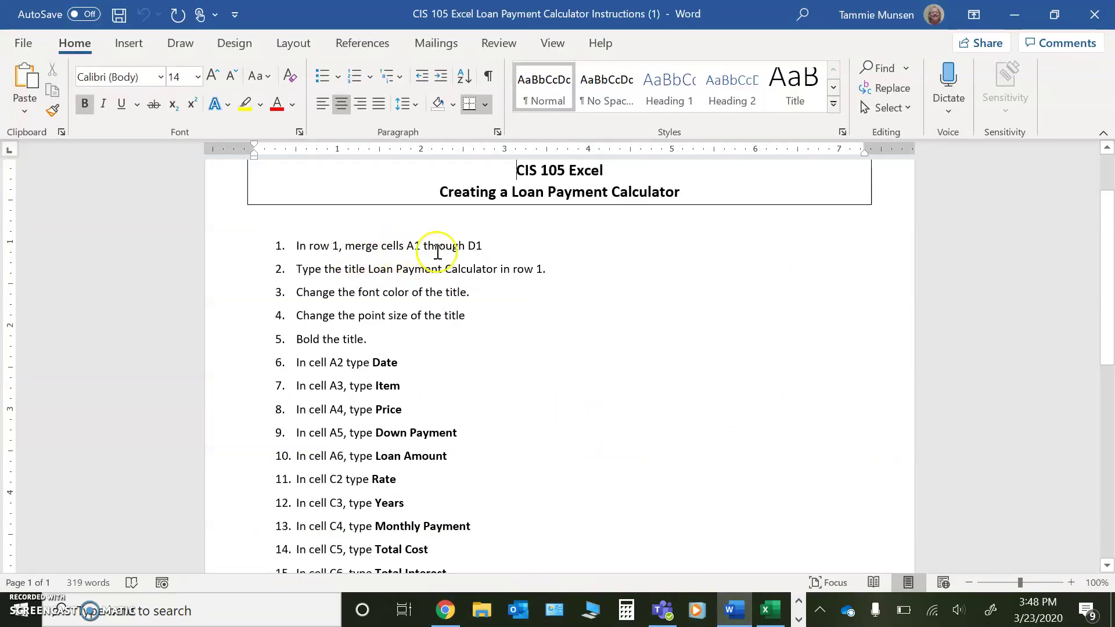
{"action": "left_click", "coordinate": [768, 610]}
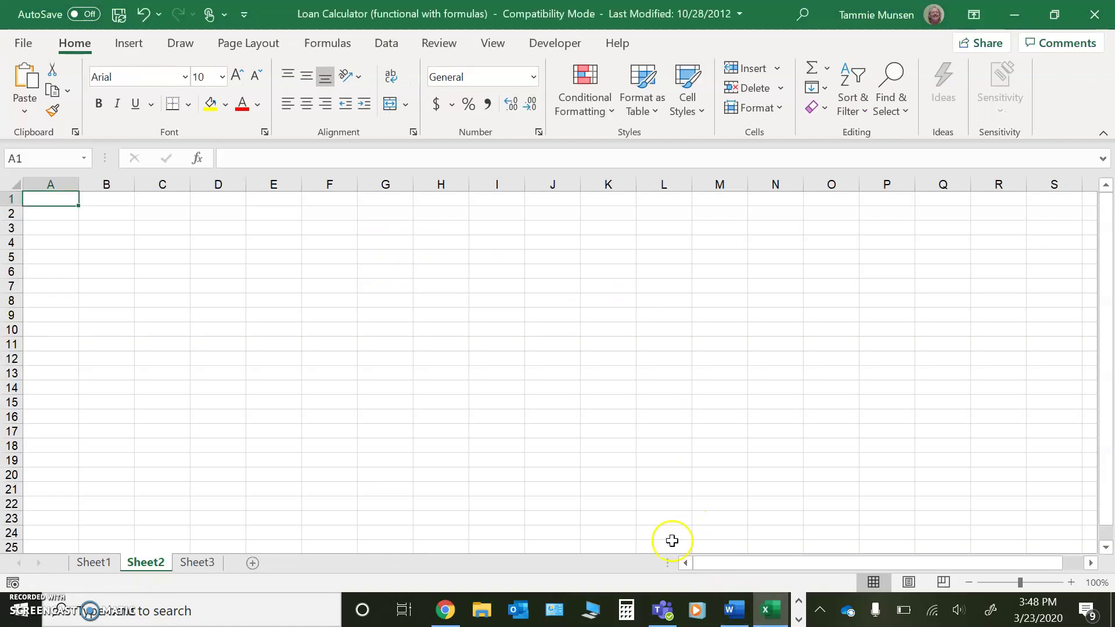
{"action": "left_click_drag", "start_coordinate": [52, 198], "coordinate": [215, 200]}
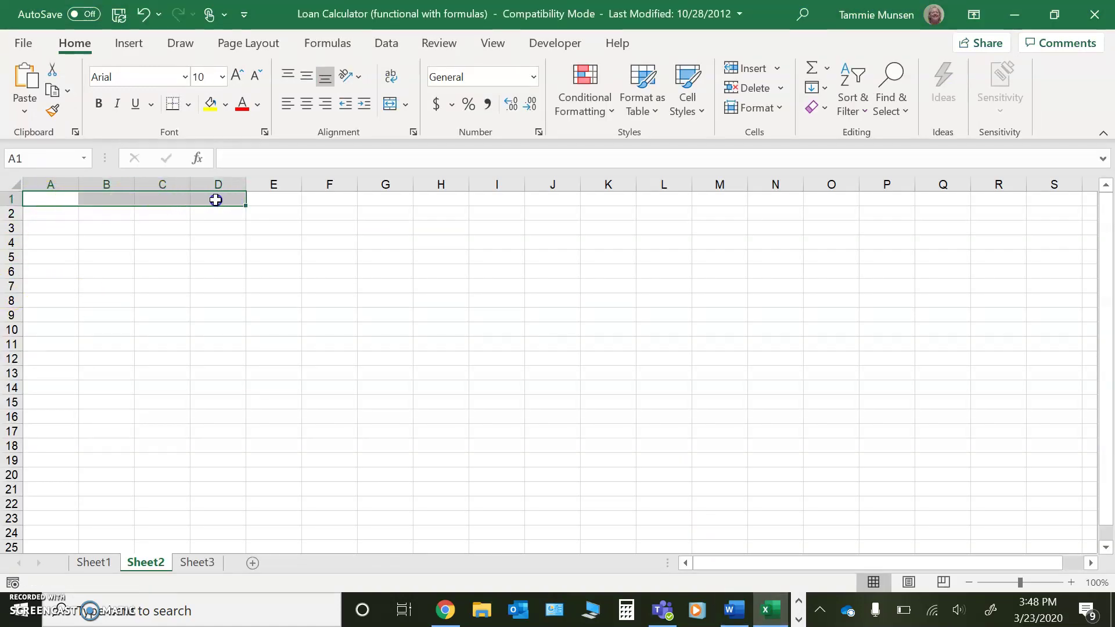
{"action": "left_click", "coordinate": [410, 106]}
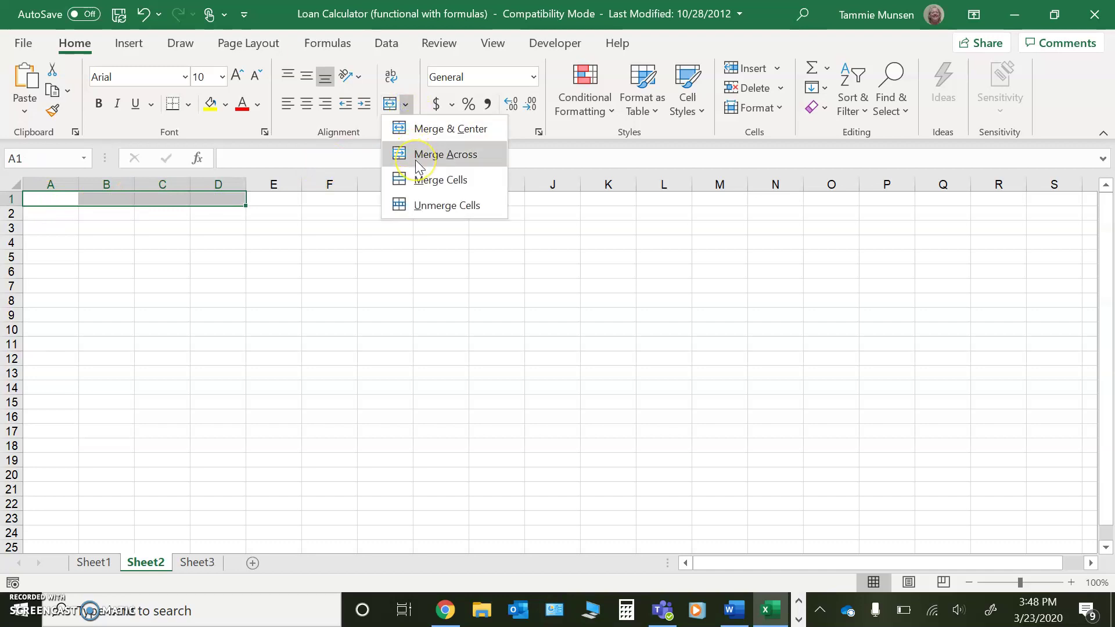
{"action": "left_click", "coordinate": [418, 131]}
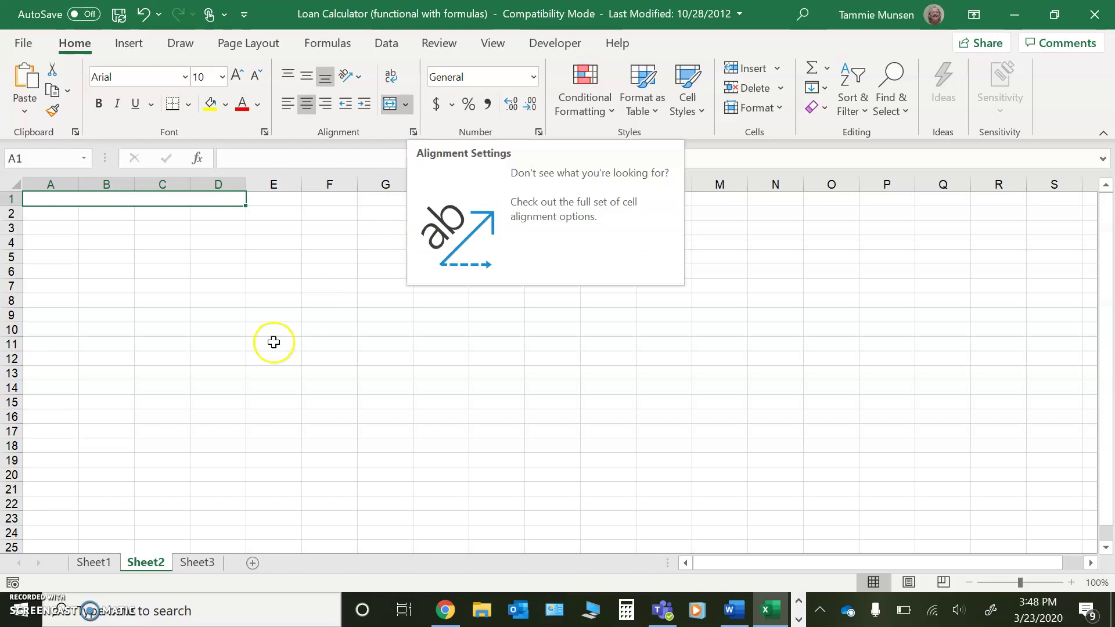
- Check the title instruction in Word, and enter "Loan Payment Calculator" in the merged cell in row 1 in Excel
{"action": "left_click", "coordinate": [735, 611]}
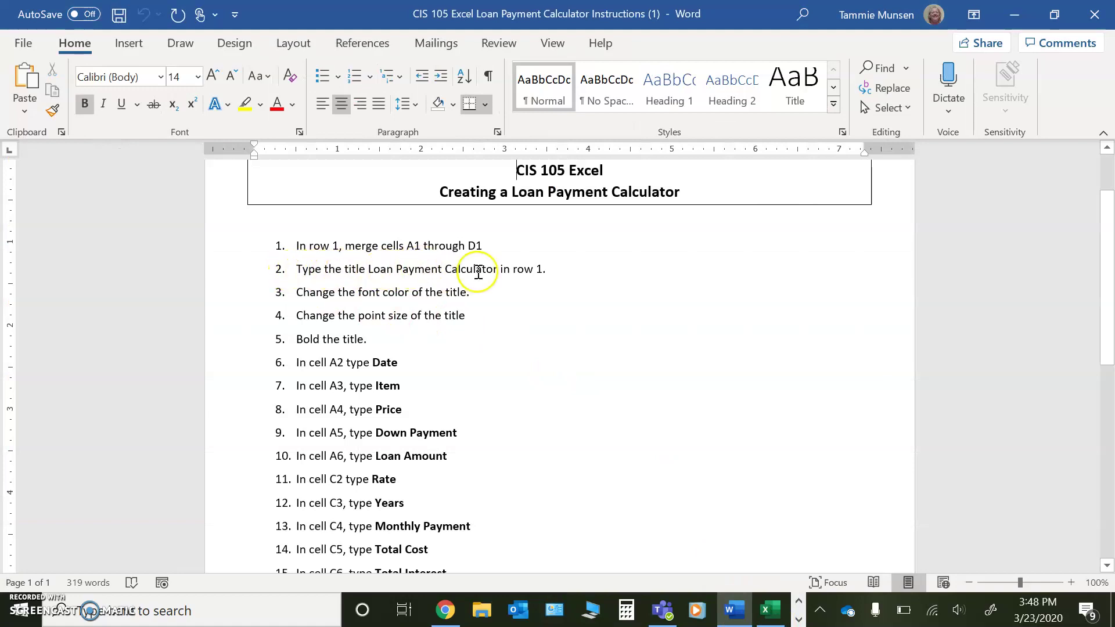
{"action": "left_click", "coordinate": [770, 610]}
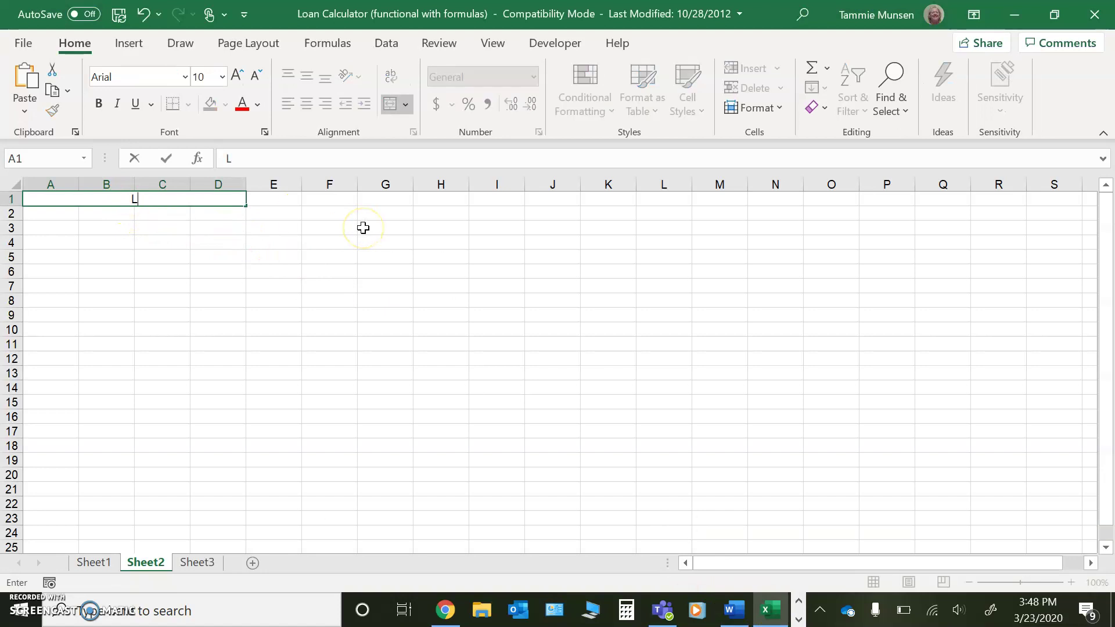
{"action": "type", "text": "ment"}
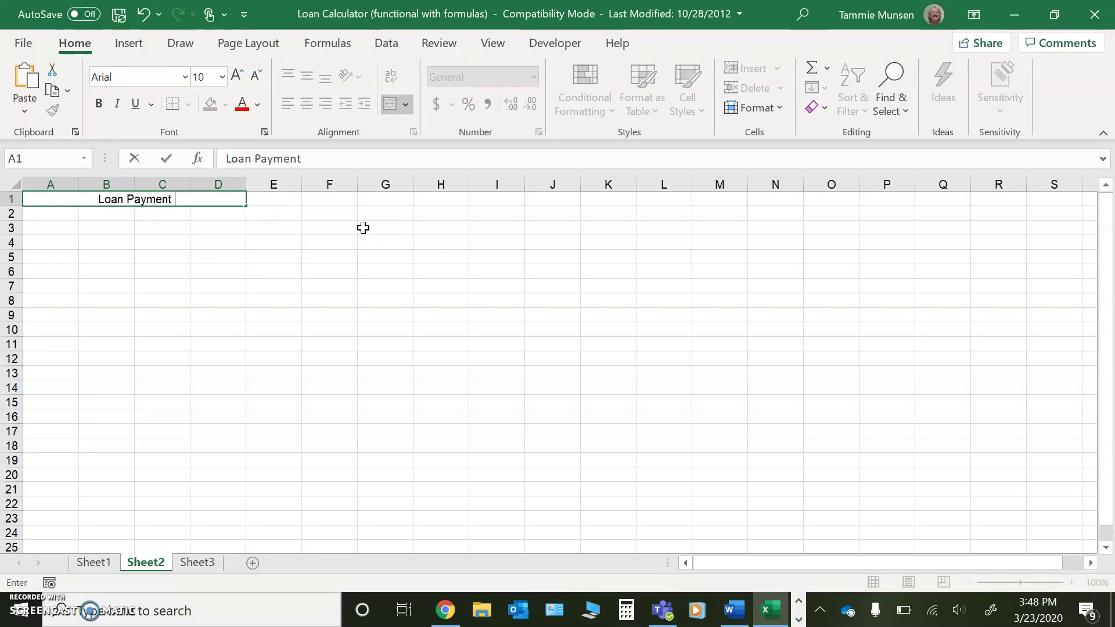
{"action": "type", "text": " Caluator"}
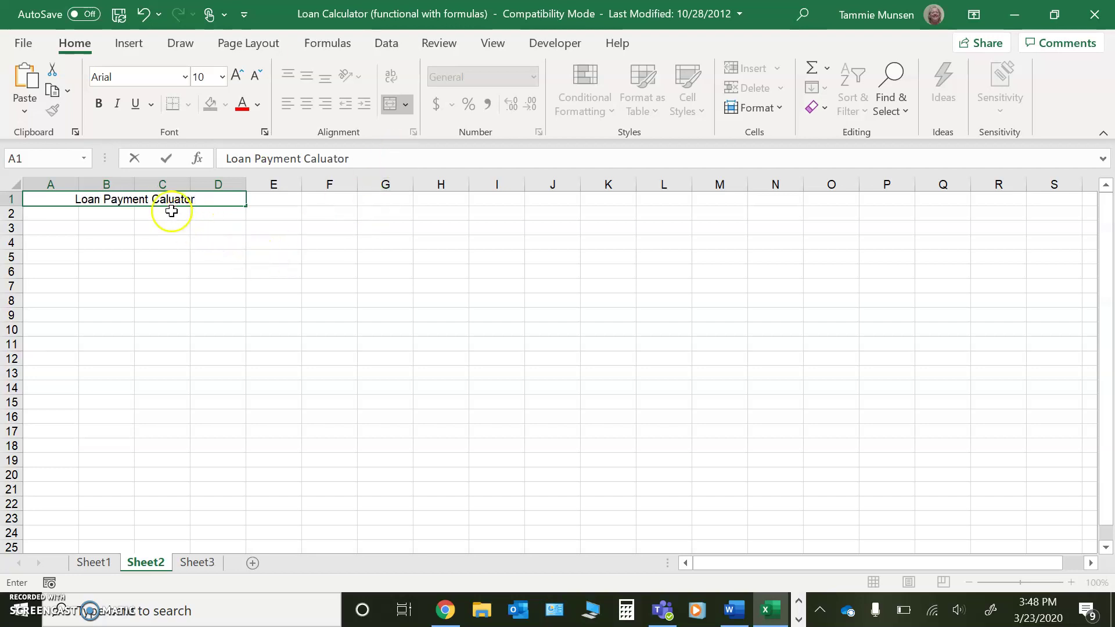
{"action": "key", "text": "BackSpace"}
{"action": "type", "text": "cul"}
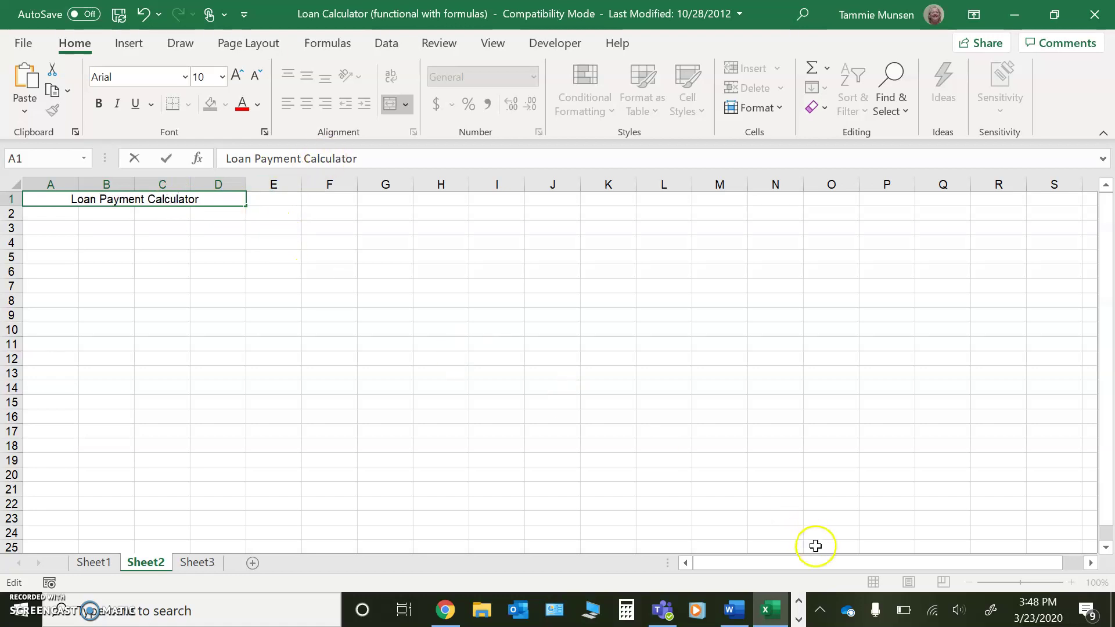
- Check the font color instruction in Word, and set the title text in row 1 to the purple theme color in Excel
{"action": "left_click", "coordinate": [734, 612]}
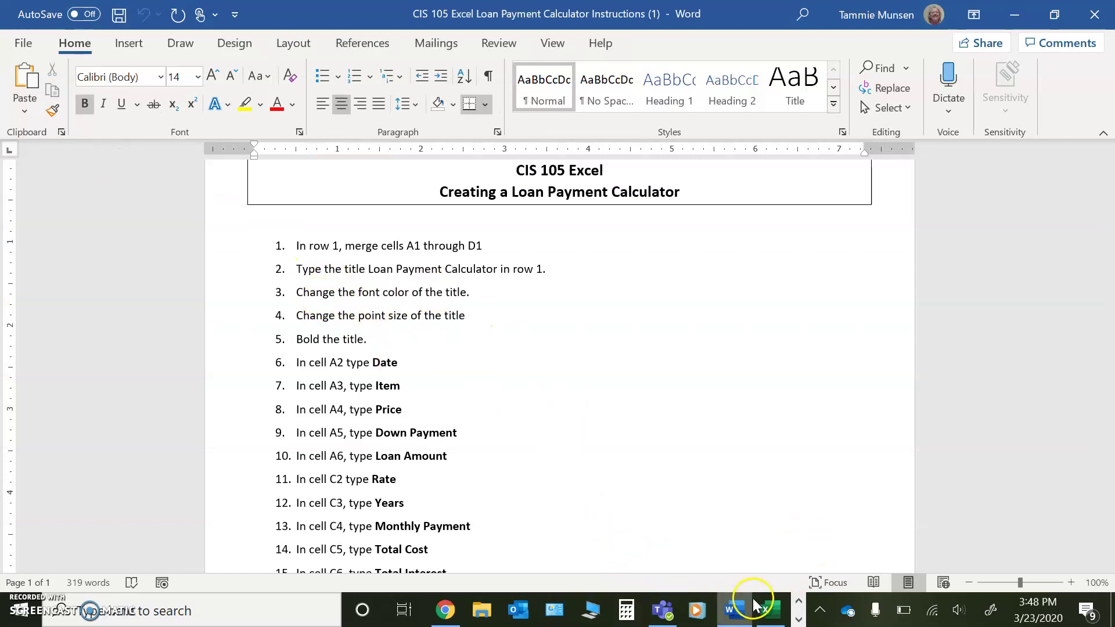
{"action": "left_click", "coordinate": [761, 608]}
{"action": "double_click", "coordinate": [214, 198]}
{"action": "left_click_drag", "start_coordinate": [214, 198], "coordinate": [48, 204]}
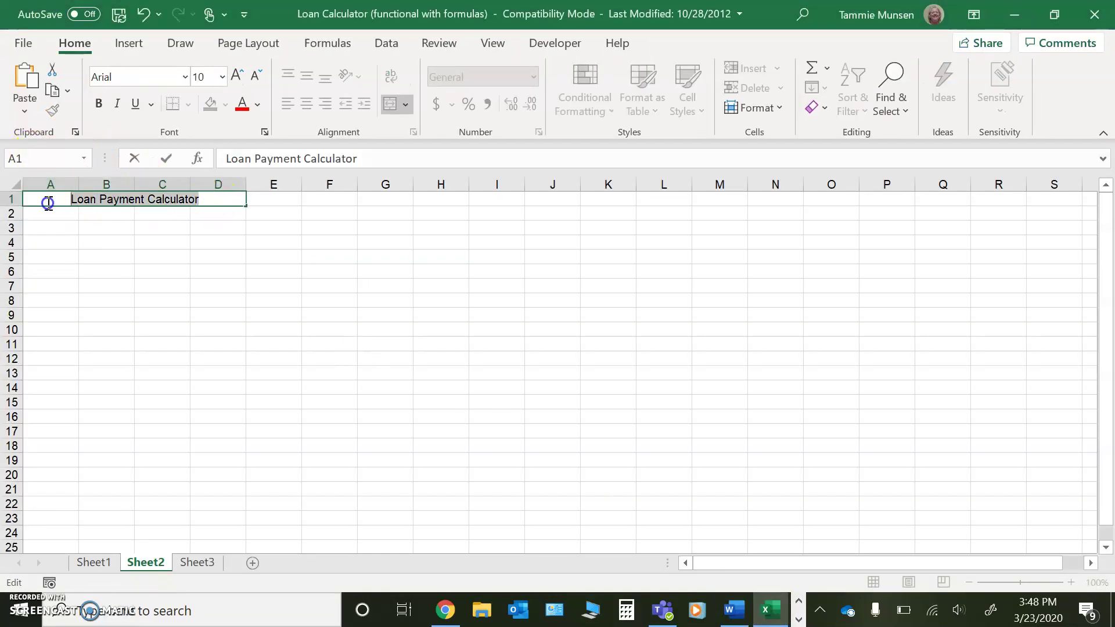
{"action": "left_click", "coordinate": [258, 105]}
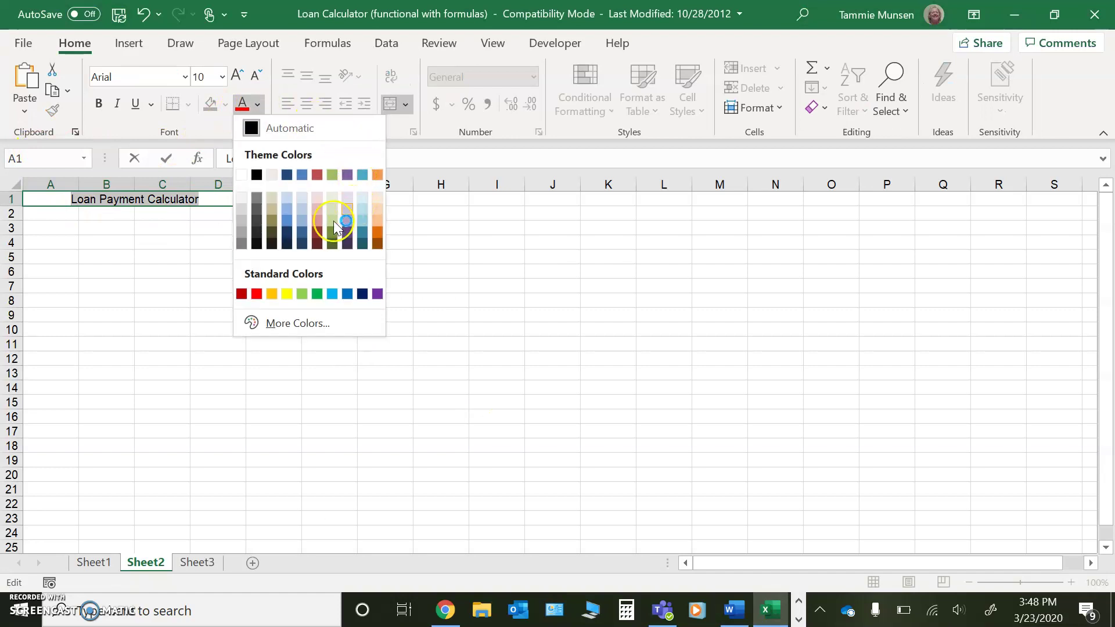
{"action": "left_click", "coordinate": [333, 175]}
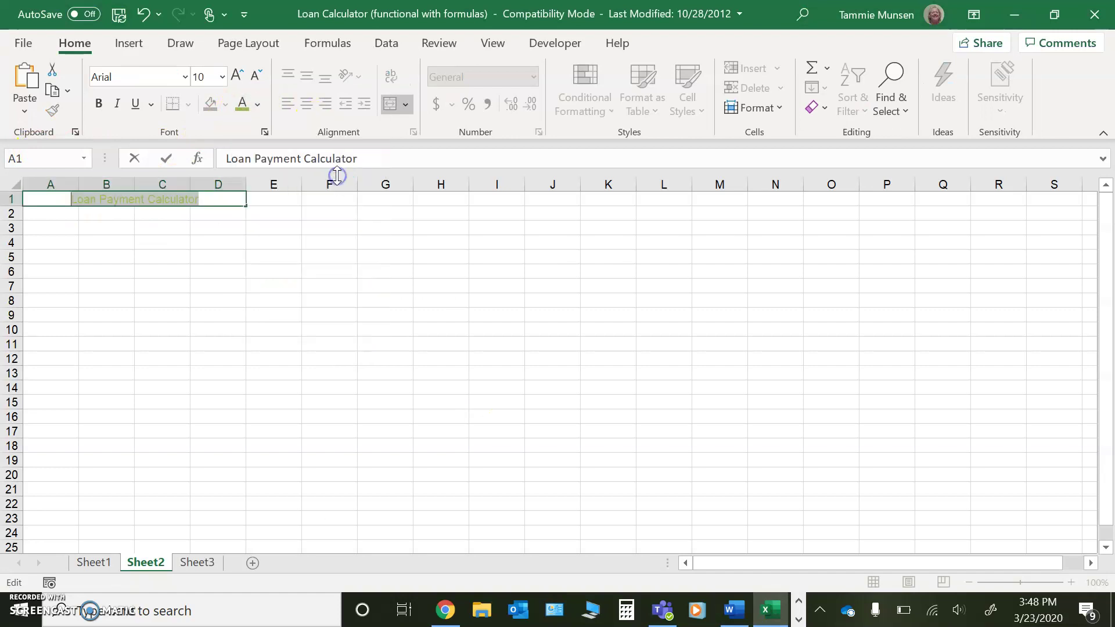
{"action": "left_click", "coordinate": [257, 108]}
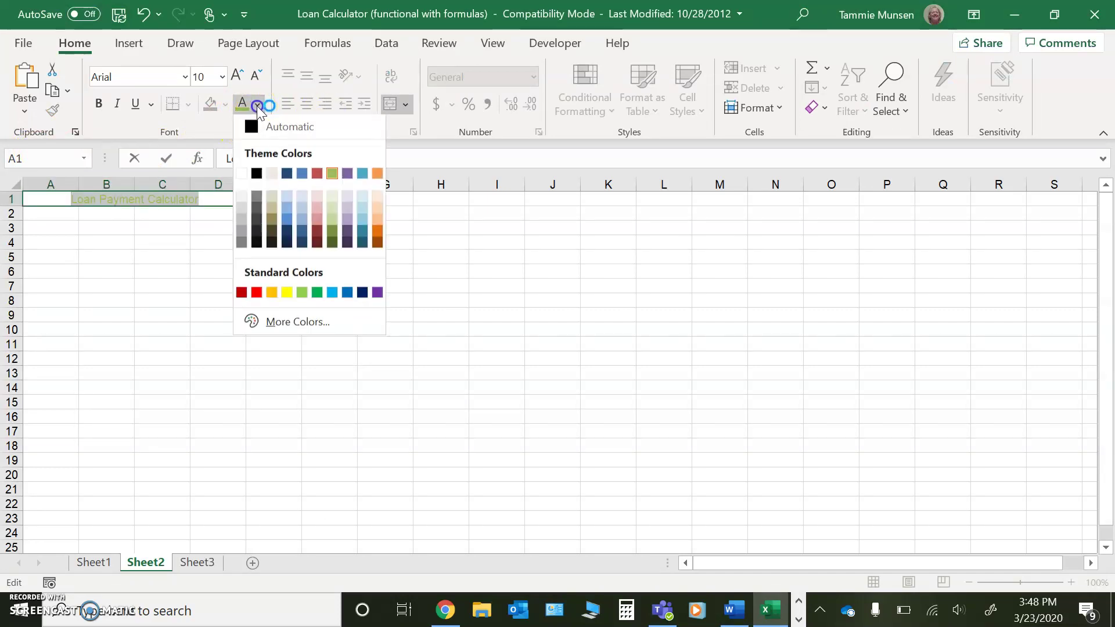
{"action": "left_click", "coordinate": [349, 175]}
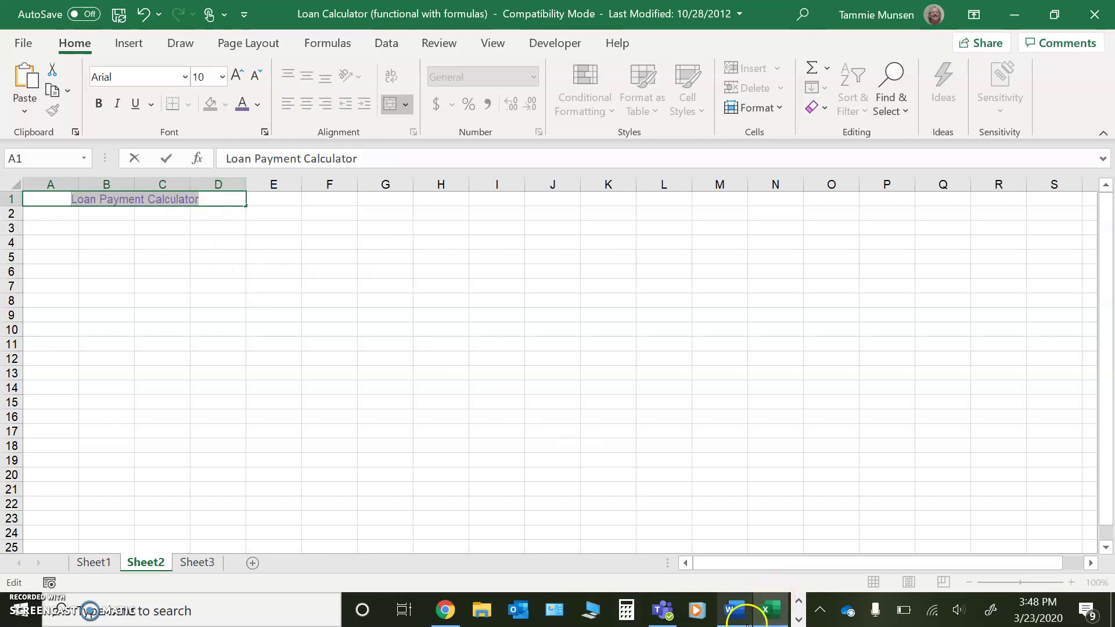
- Check the next title instructions in Word, and make the row 1 title bold with font size 18 in Excel
{"action": "left_click", "coordinate": [735, 610]}
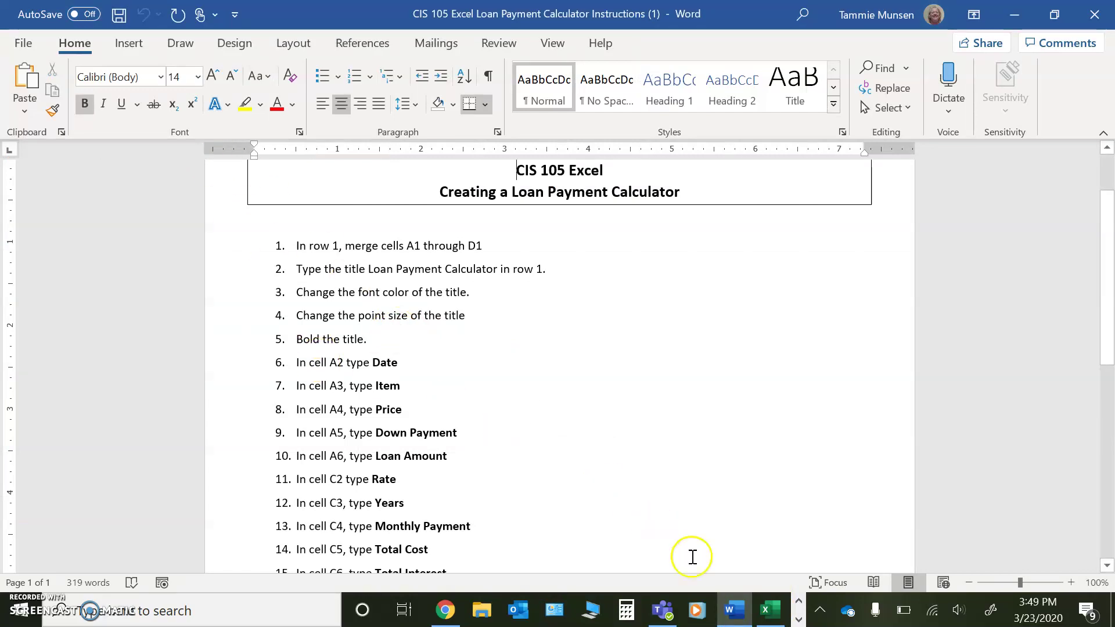
{"action": "left_click", "coordinate": [772, 621]}
{"action": "double_click", "coordinate": [196, 199]}
{"action": "left_click_drag", "start_coordinate": [198, 199], "coordinate": [73, 200]}
{"action": "left_click", "coordinate": [98, 103]}
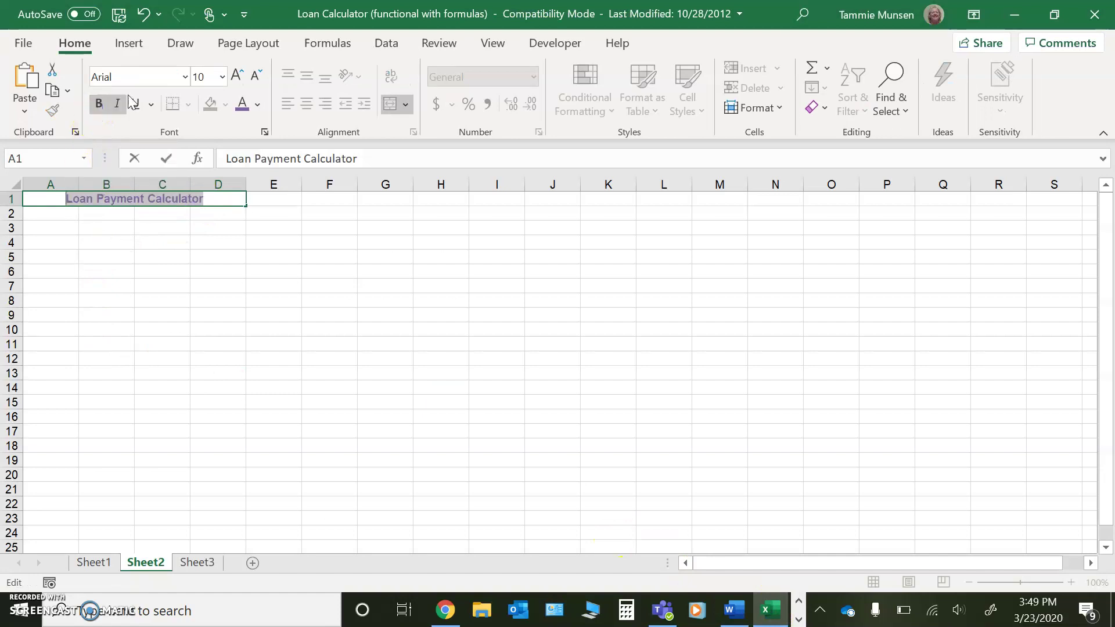
{"action": "left_click", "coordinate": [222, 77]}
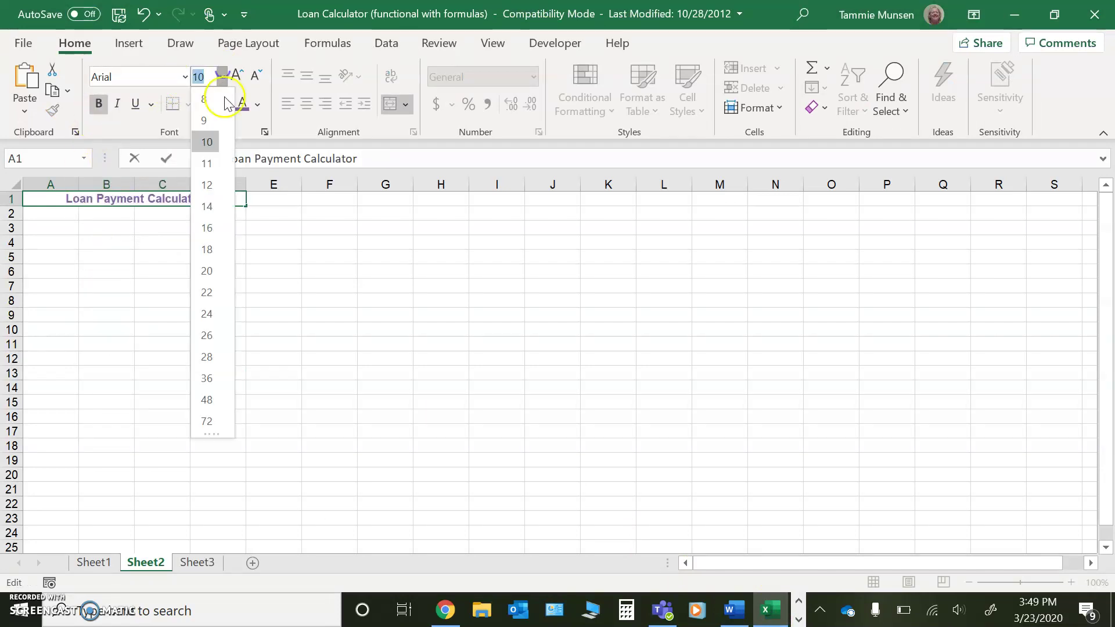
{"action": "left_click", "coordinate": [207, 249]}
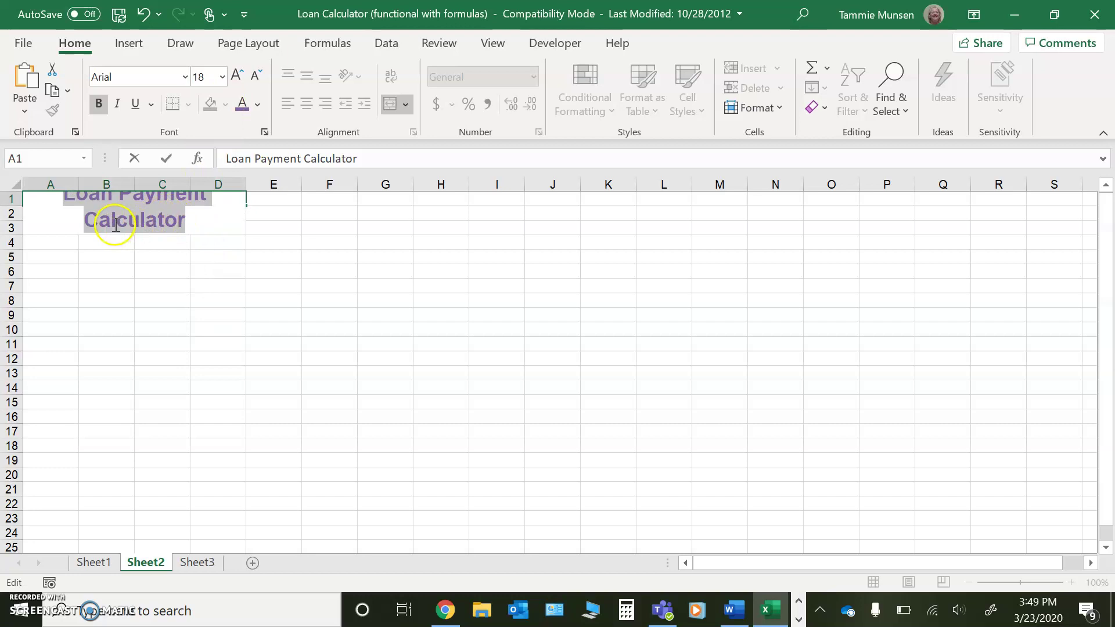
- Widen columns A through D equally so the whole title fits within the merged cell
{"action": "left_click", "coordinate": [65, 181]}
{"action": "left_click_drag", "start_coordinate": [65, 182], "coordinate": [244, 180]}
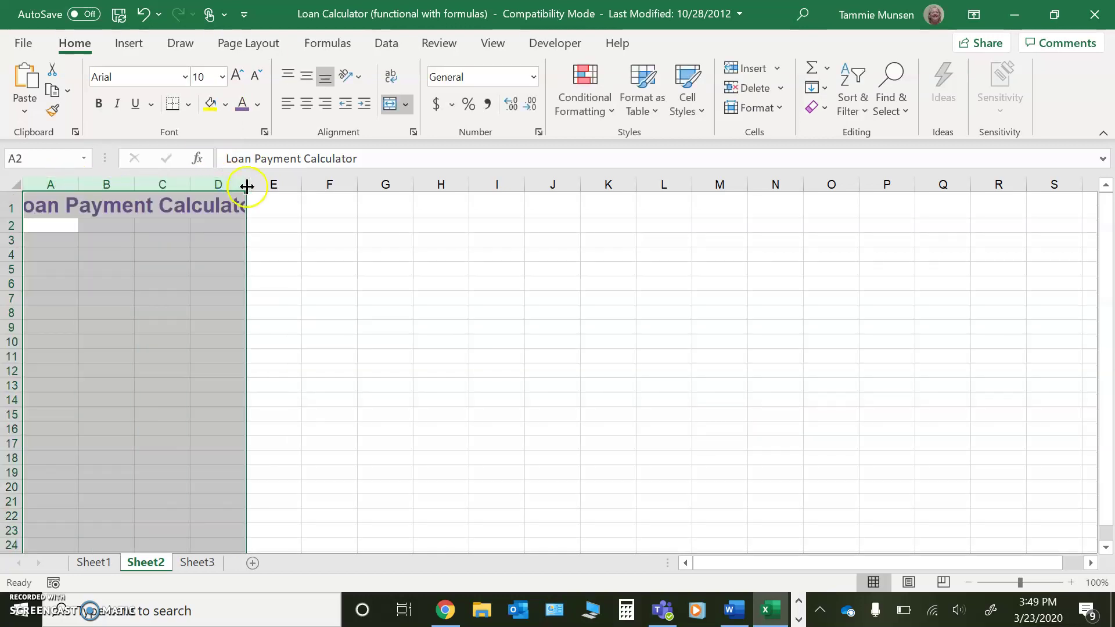
{"action": "left_click", "coordinate": [196, 185]}
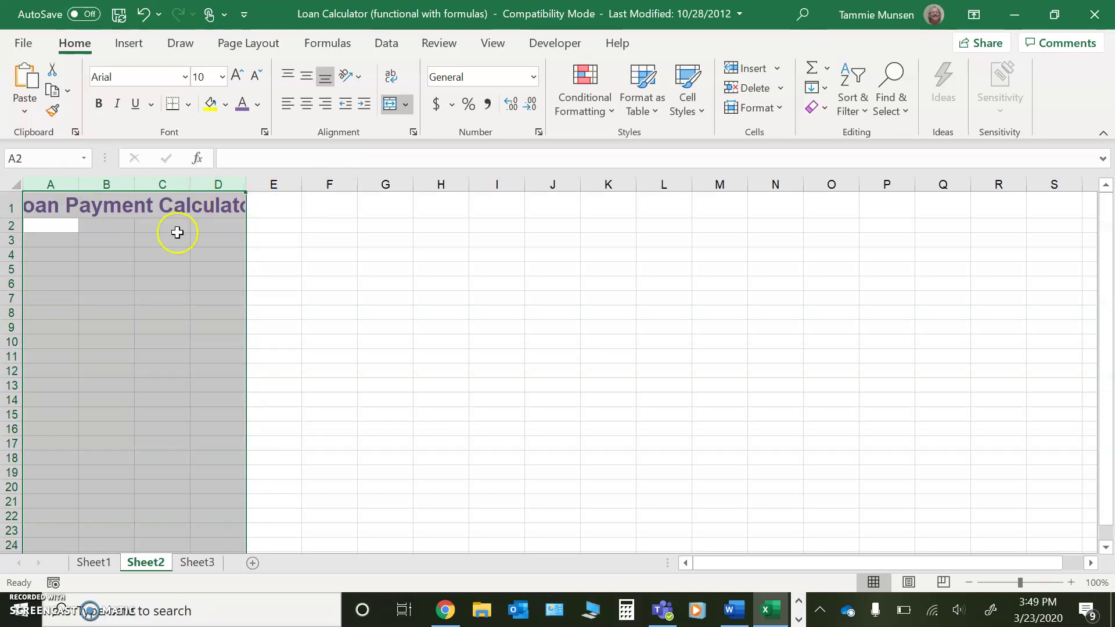
{"action": "left_click_drag", "start_coordinate": [190, 184], "coordinate": [225, 184]}
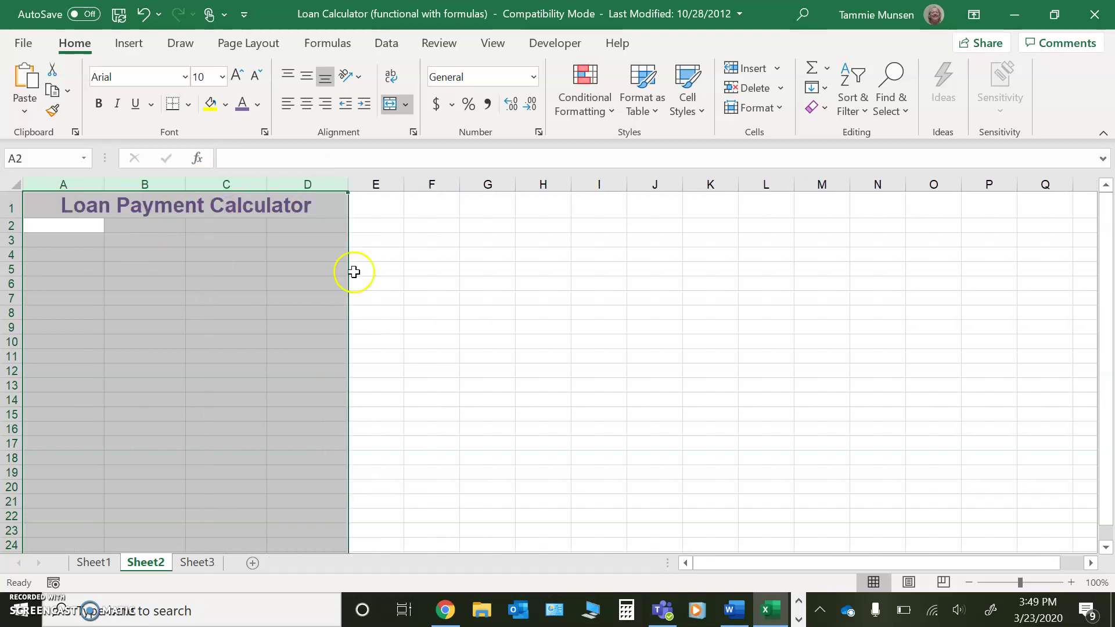
{"action": "left_click", "coordinate": [421, 267]}
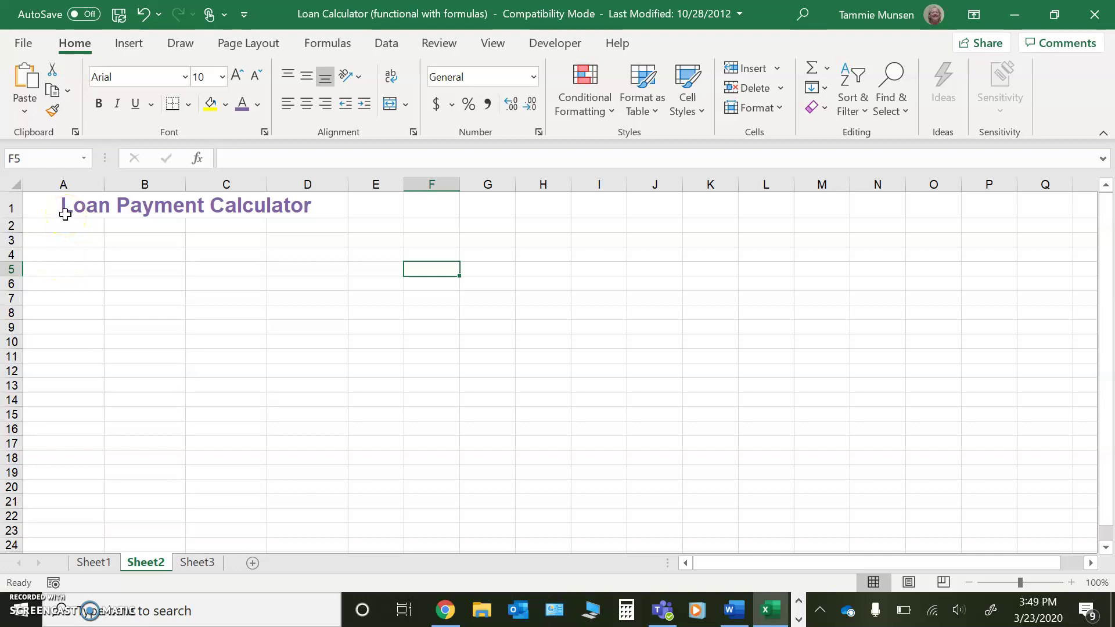
- Check the label instructions in Word, and enter the label "Date" in cell A2 in Excel
{"action": "left_click", "coordinate": [733, 610]}
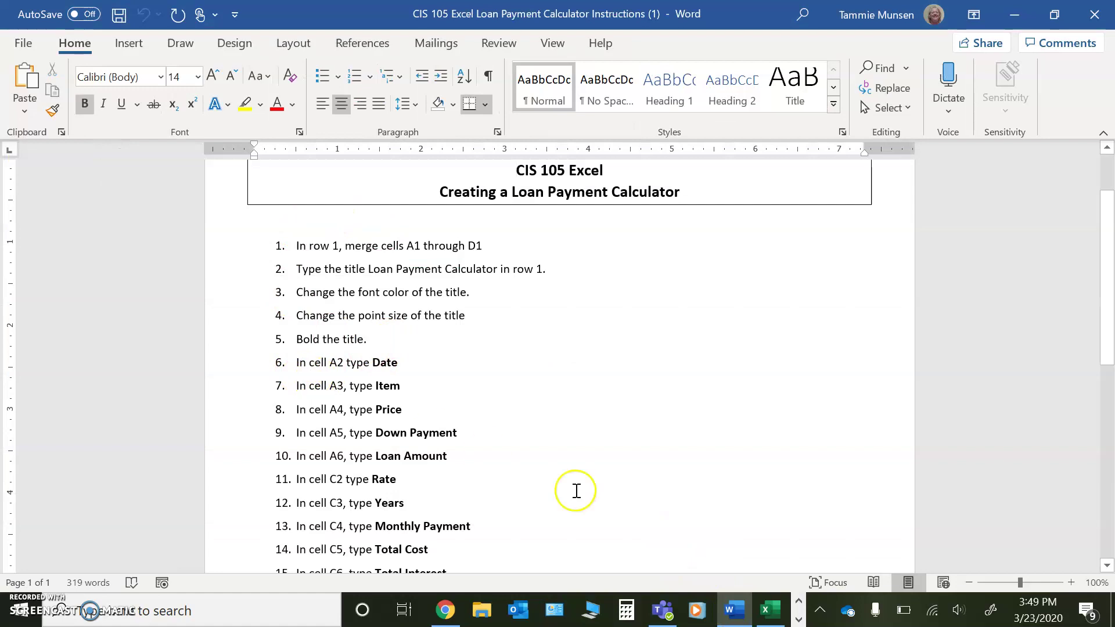
{"action": "left_click", "coordinate": [770, 609]}
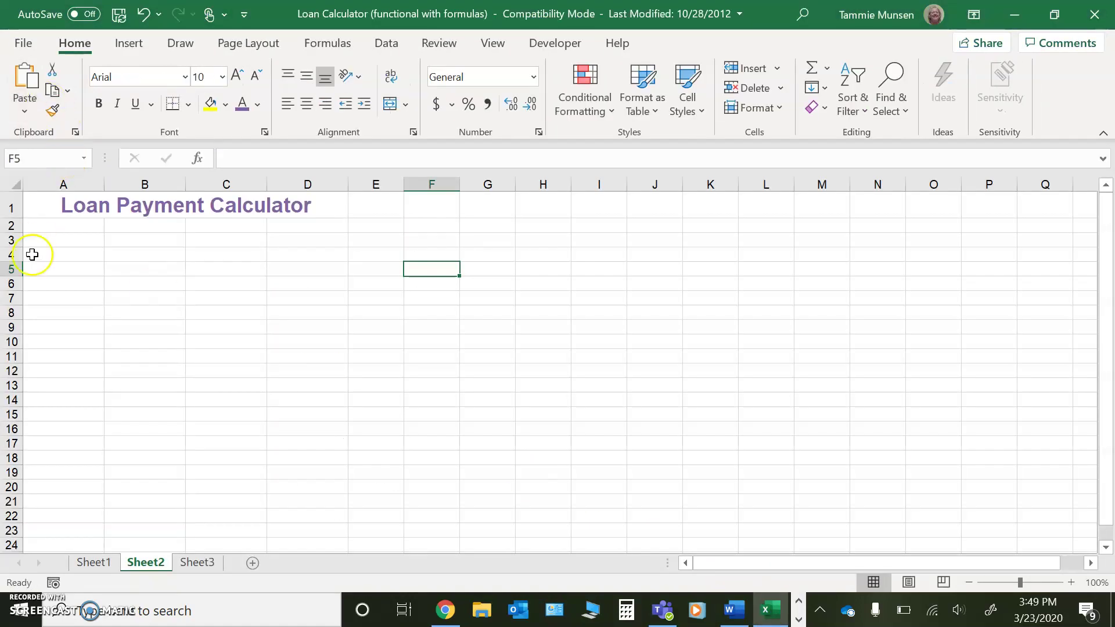
{"action": "left_click", "coordinate": [47, 226]}
{"action": "type", "text": "Date"}
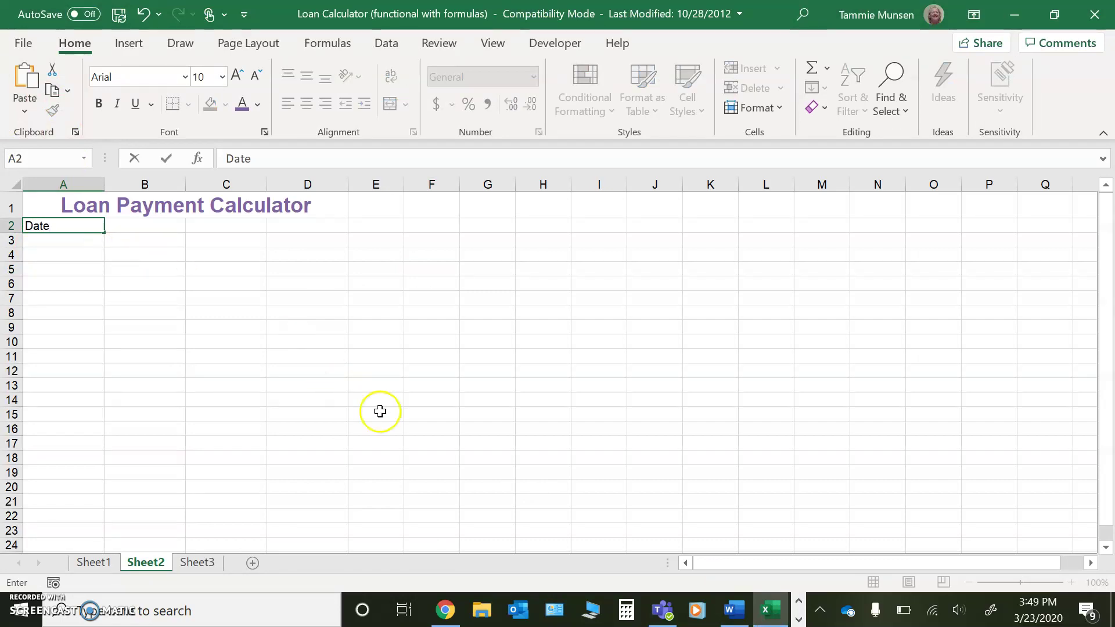
- Switch to the Word instructions and review the remaining steps for labels, formulas, column widths, borders and bold text
{"action": "left_click", "coordinate": [734, 608]}
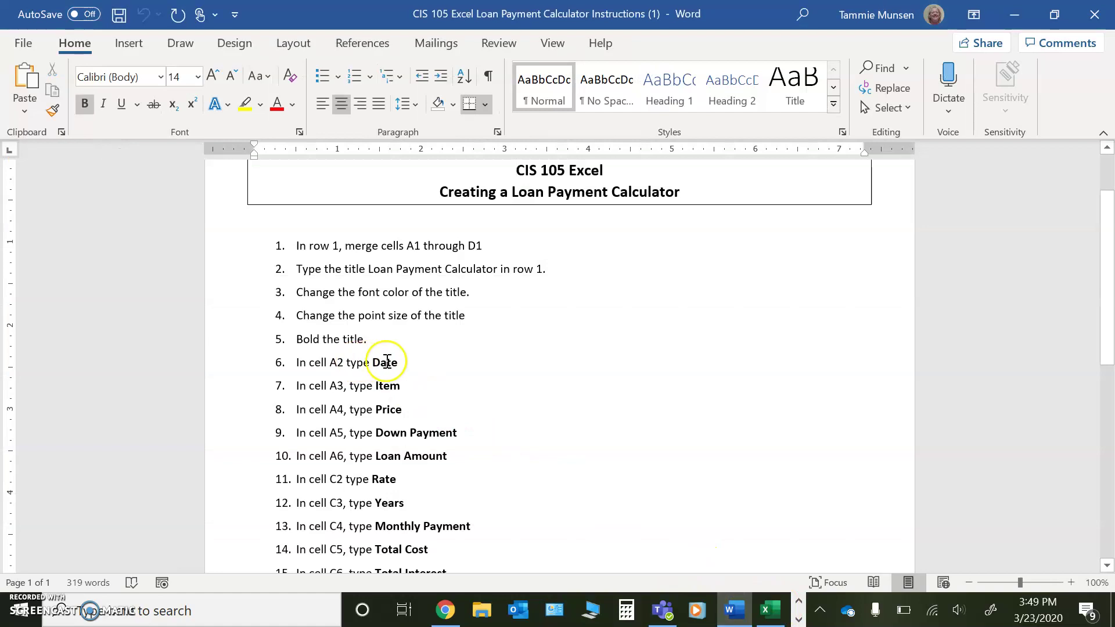
{"action": "left_click", "coordinate": [771, 612]}
{"action": "left_click", "coordinate": [734, 610]}
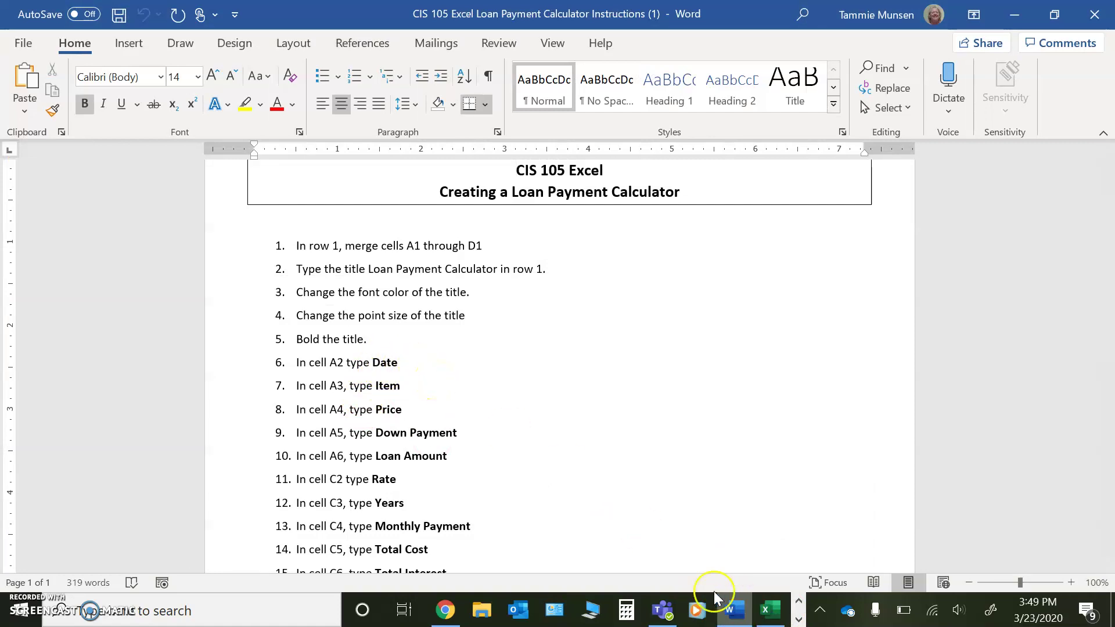
{"action": "scroll", "coordinate": [385, 362], "scroll_direction": "down", "scroll_amount": 3}
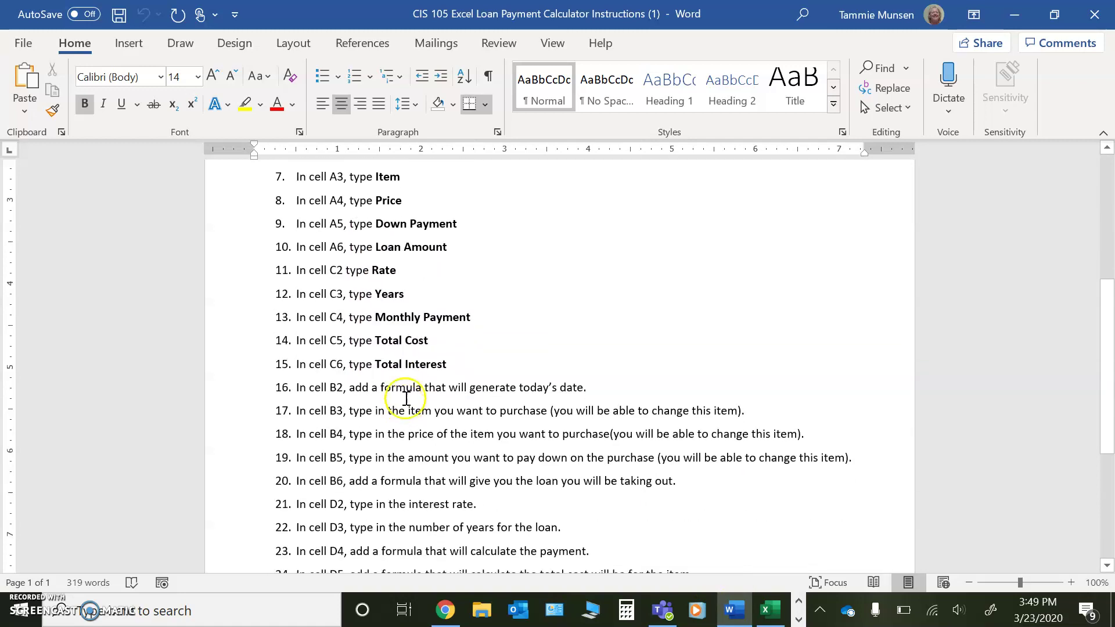
{"action": "scroll", "coordinate": [366, 246], "scroll_direction": "down", "scroll_amount": 2}
{"action": "scroll", "coordinate": [360, 212], "scroll_direction": "down", "scroll_amount": 2}
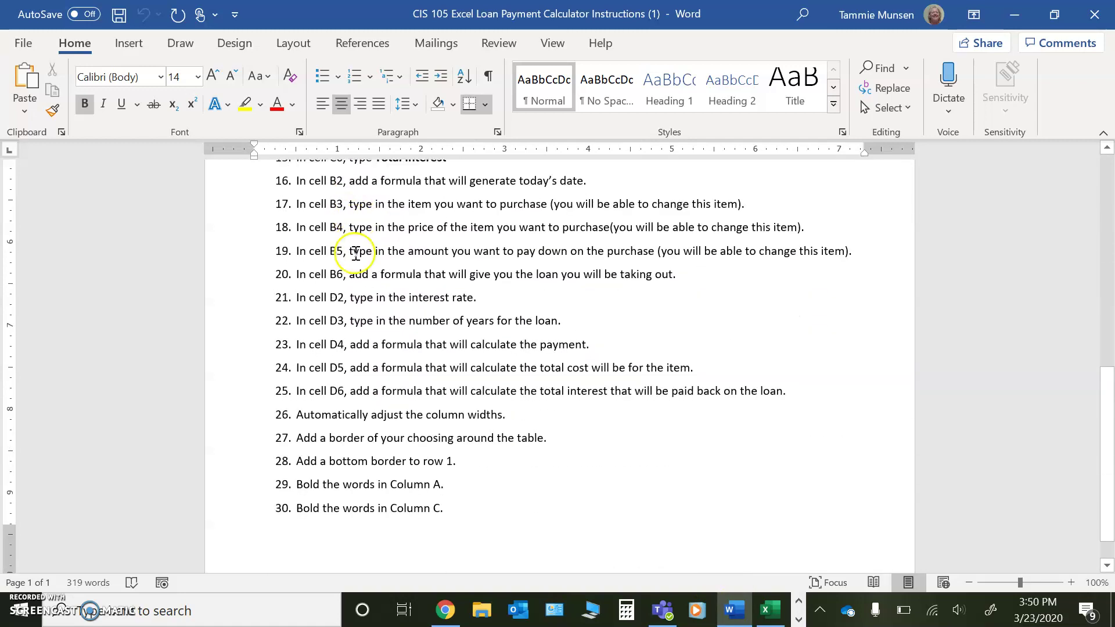
{"action": "scroll", "coordinate": [413, 464], "scroll_direction": "up", "scroll_amount": 8}
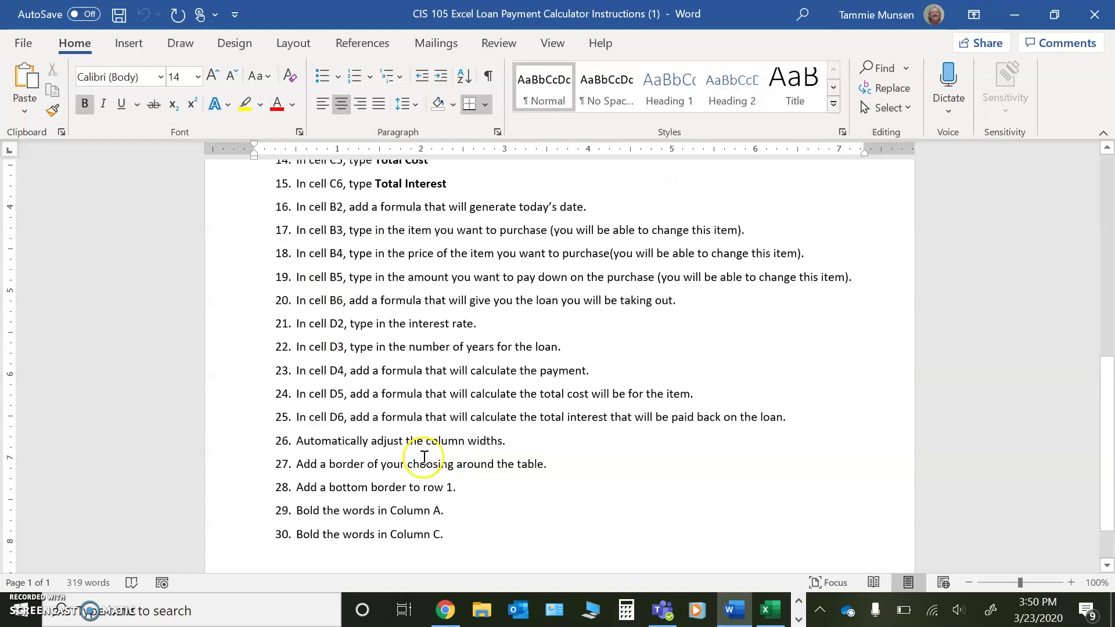
- Return to Excel and examine the finished example calculator on Sheet1, showing its formulas briefly and restoring the normal value display
{"action": "left_click", "coordinate": [775, 609]}
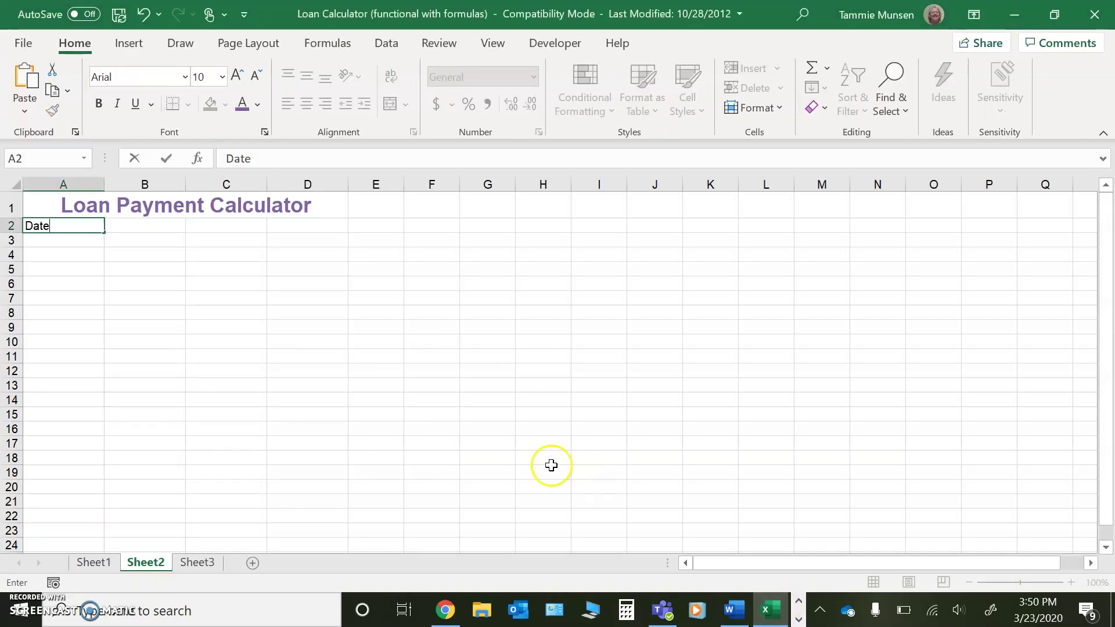
{"action": "left_click", "coordinate": [92, 561]}
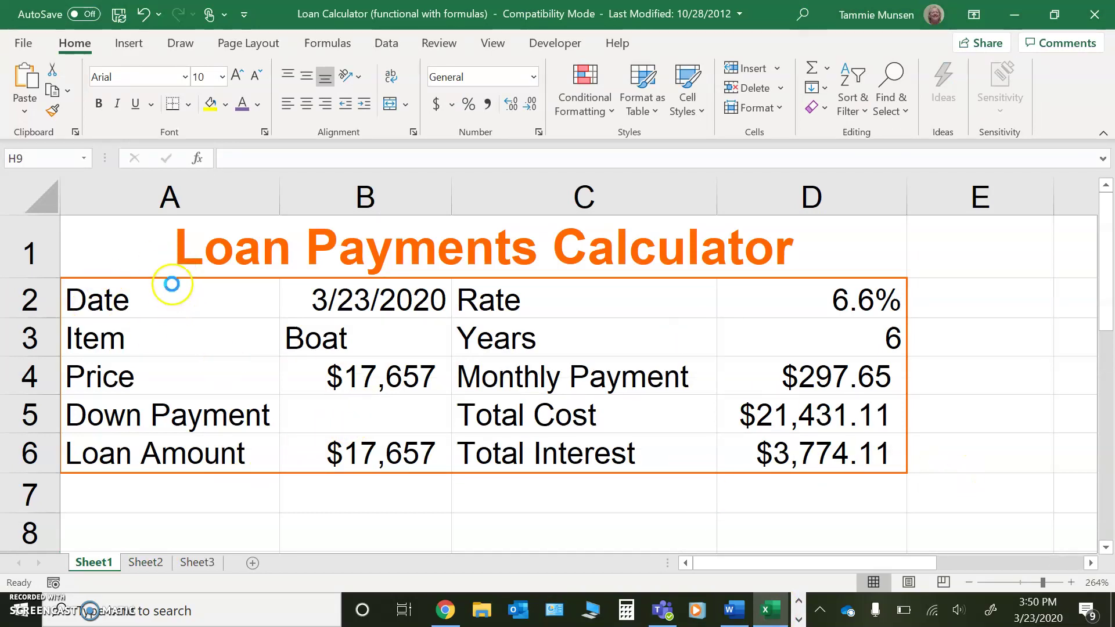
{"action": "key", "text": "ctrl+grave"}
{"action": "key", "text": "ctrl+grave"}
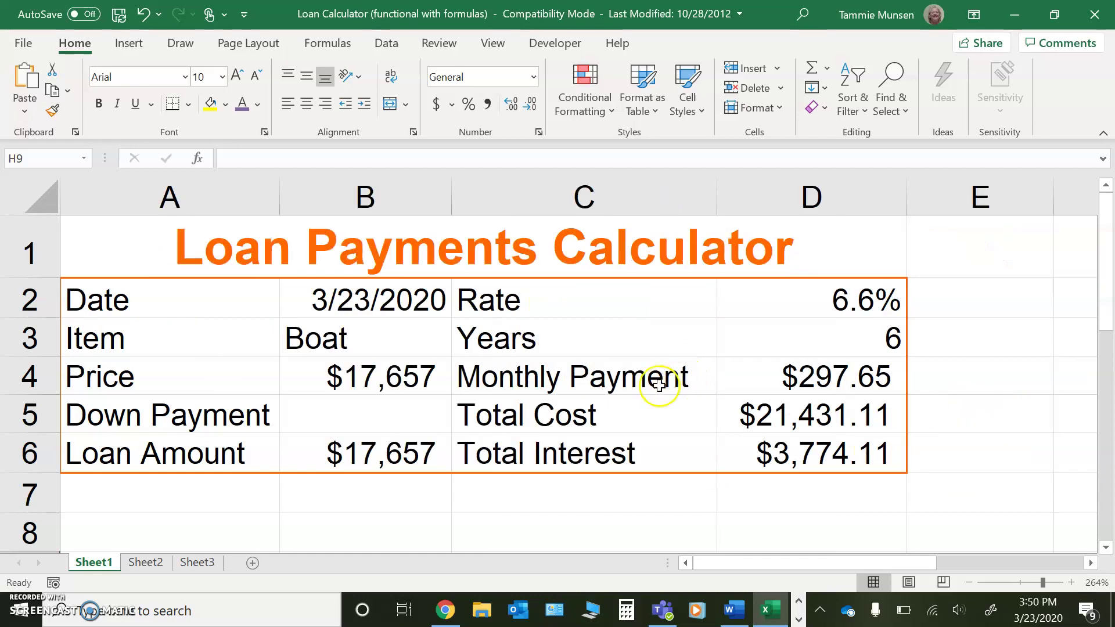